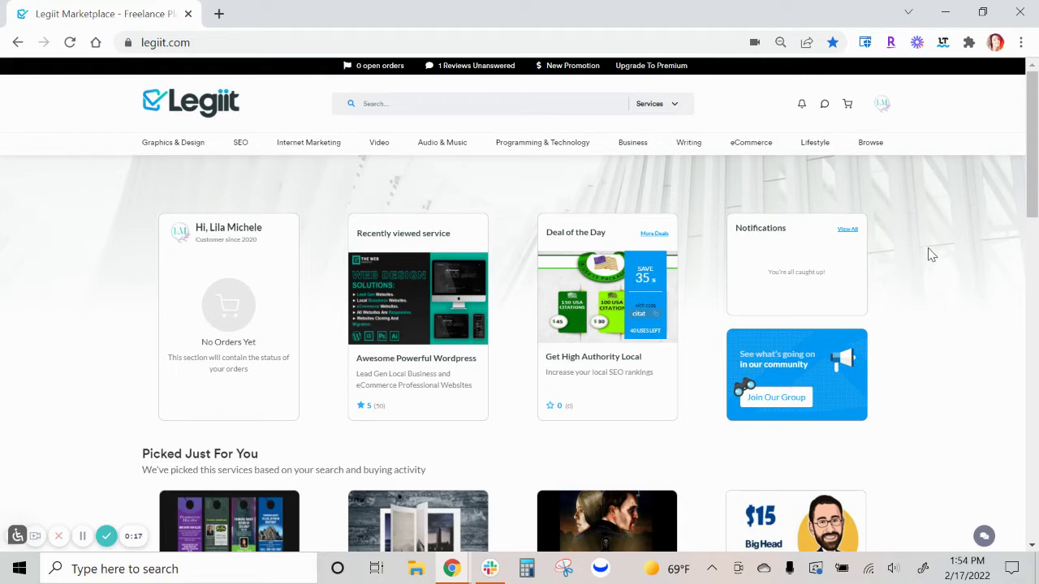
- Open the header chat-bubble dropdown to preview the four most recent conversations
click(823, 105)
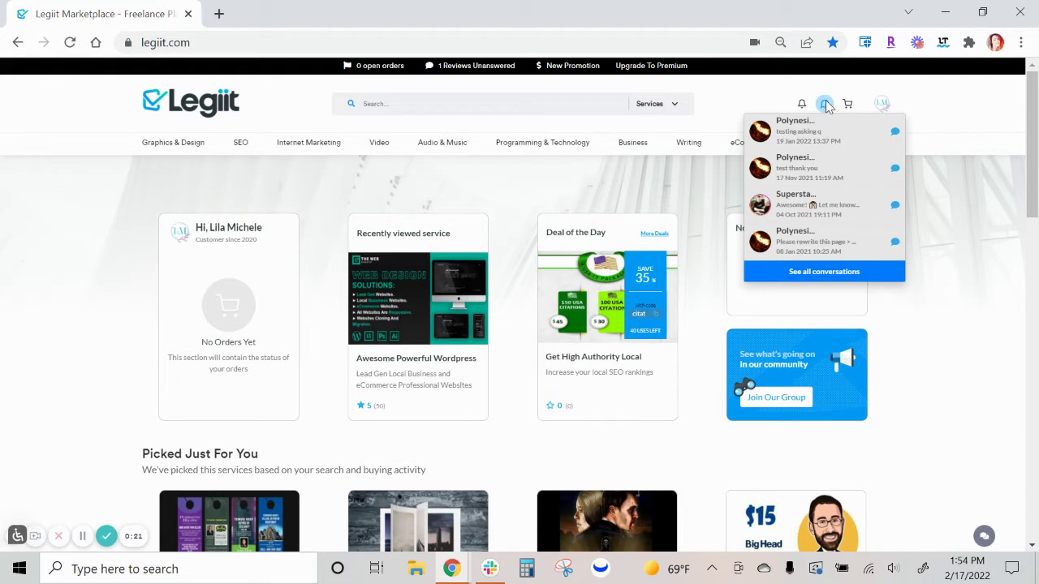
- Open the full Messages page and view its Services and Orders conversation lists
click(821, 276)
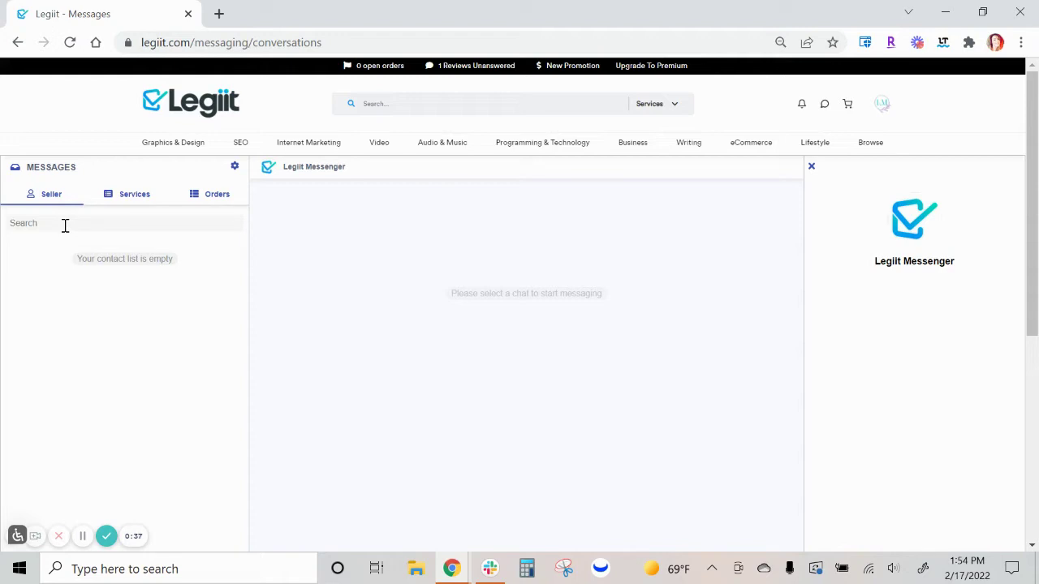
click(124, 201)
click(220, 199)
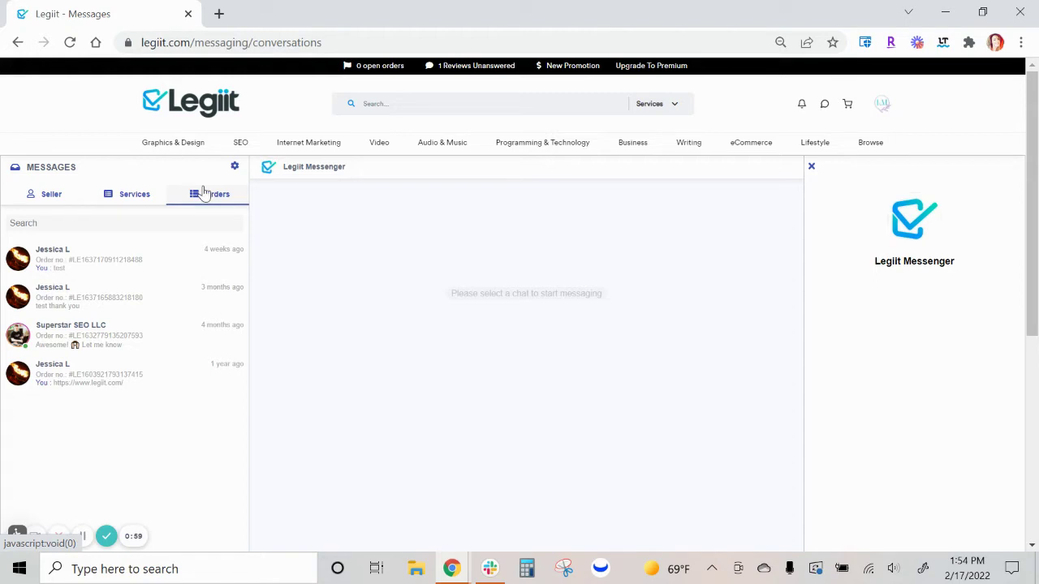
- Return to the Seller conversations list, then browse the Logo Design category
click(51, 196)
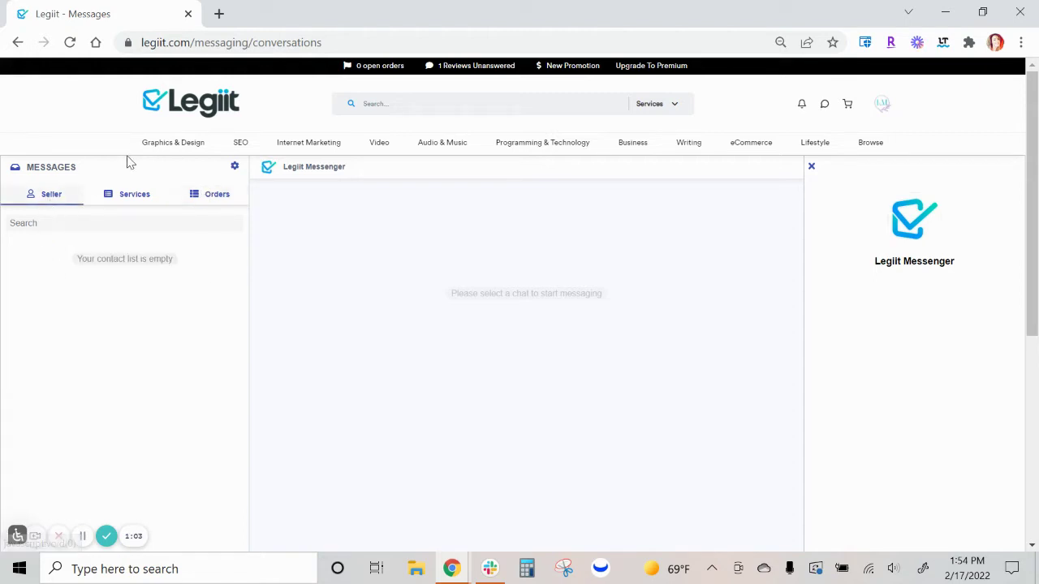
mouse_move(165, 144)
click(170, 164)
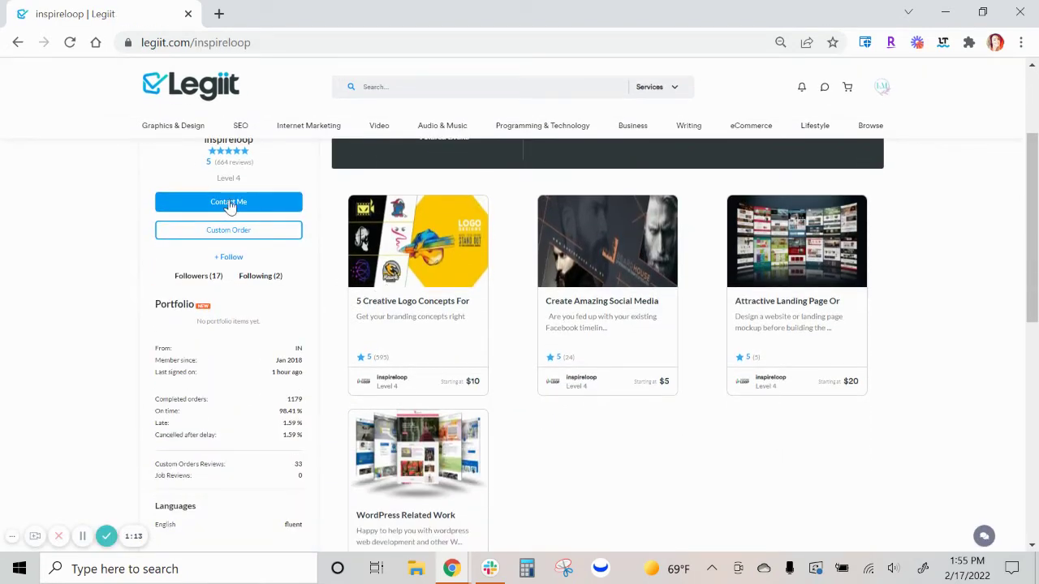
- On the inspireloop profile, open, close and reopen the floating messages panel
scroll(230, 206, up, 2)
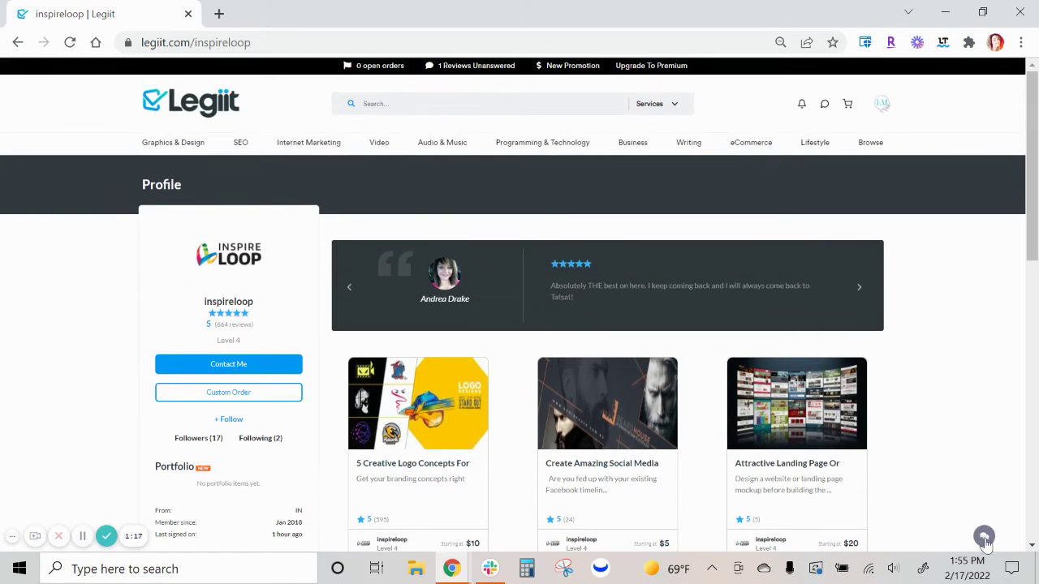
click(983, 539)
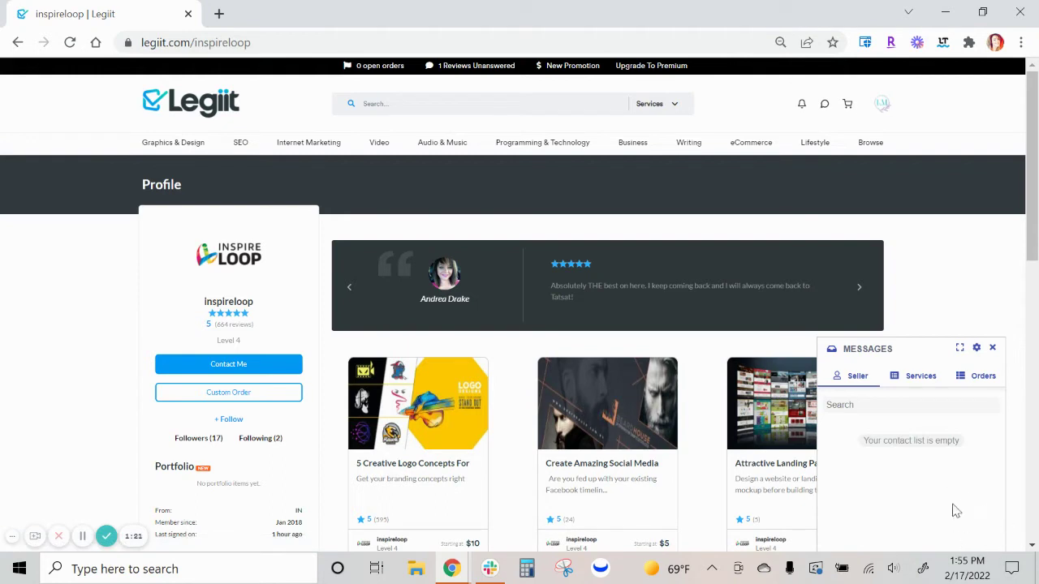
click(992, 347)
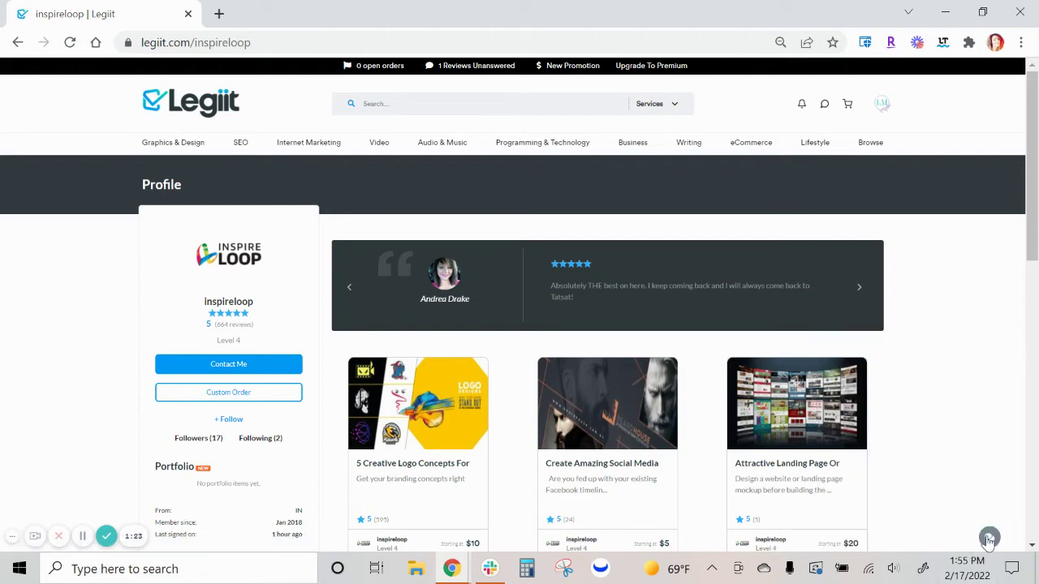
click(986, 539)
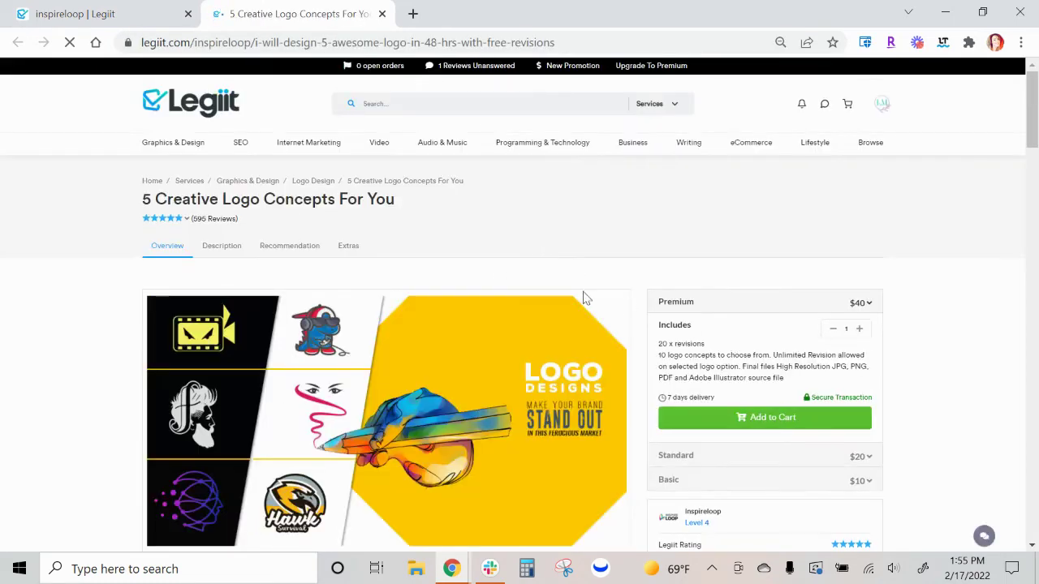
- Start a chat with the logo gig's seller, then return to the conversations list
scroll(545, 413, down, 4)
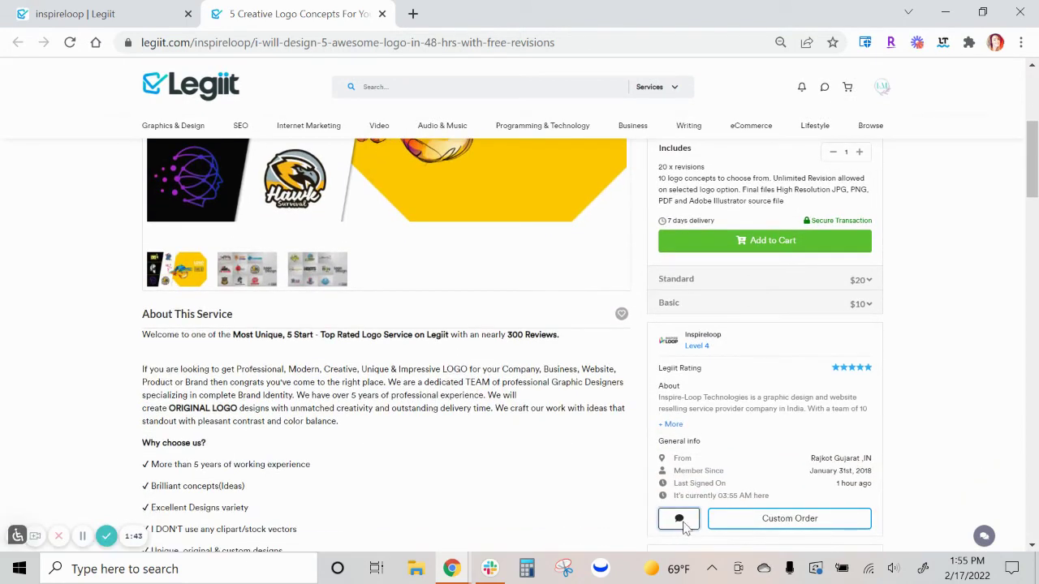
click(681, 523)
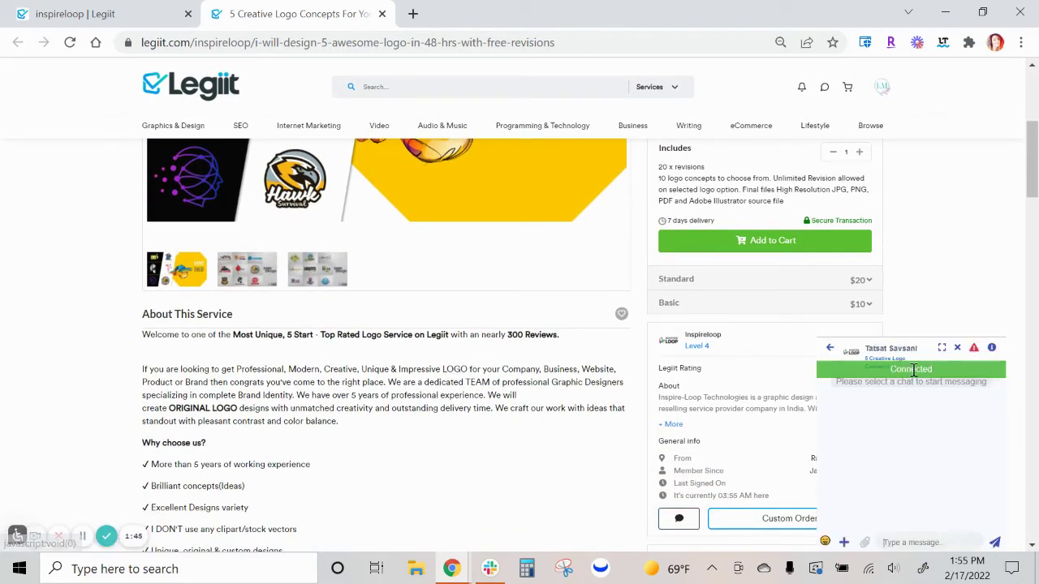
click(829, 349)
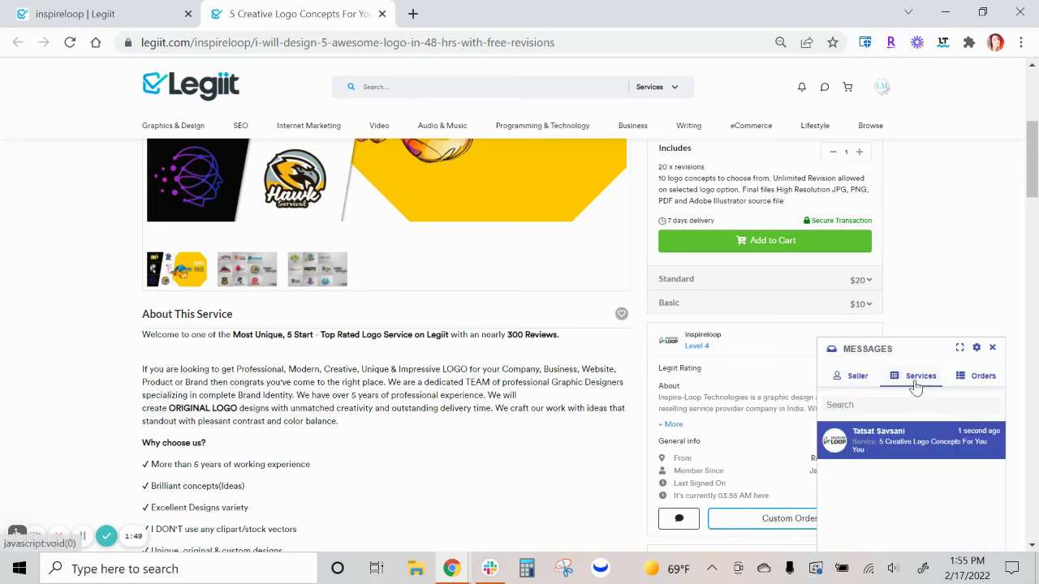
- View order conversations in the panel, close it, and bring up the account menu
click(986, 378)
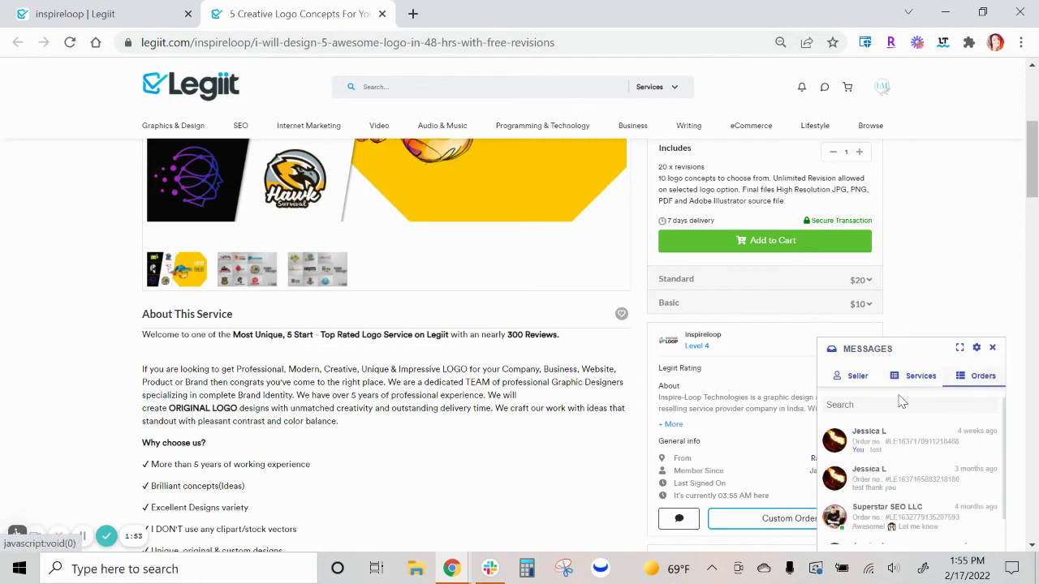
click(992, 348)
scroll(976, 302, up, 1)
scroll(977, 302, up, 2)
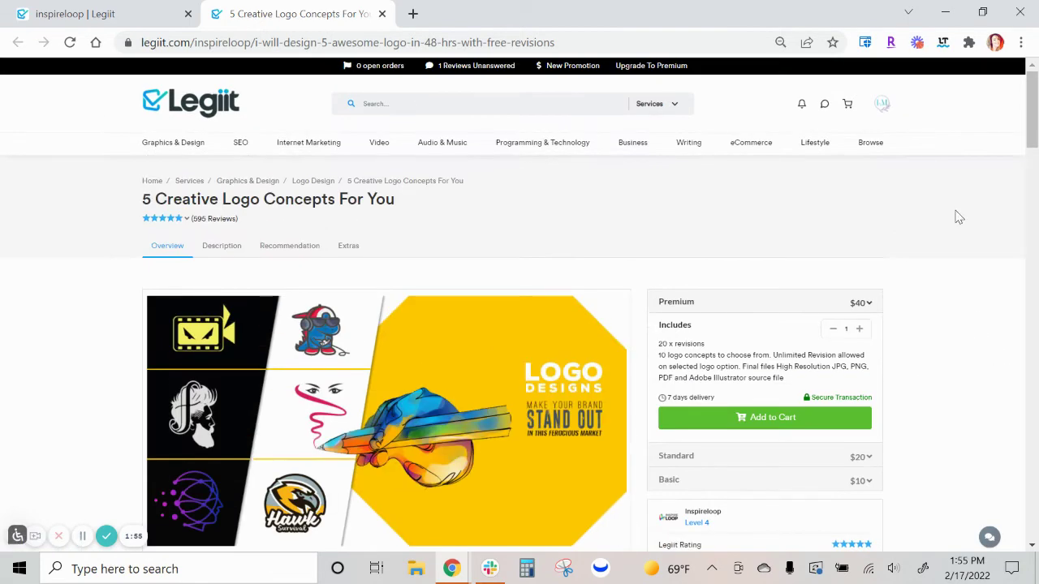
mouse_move(881, 104)
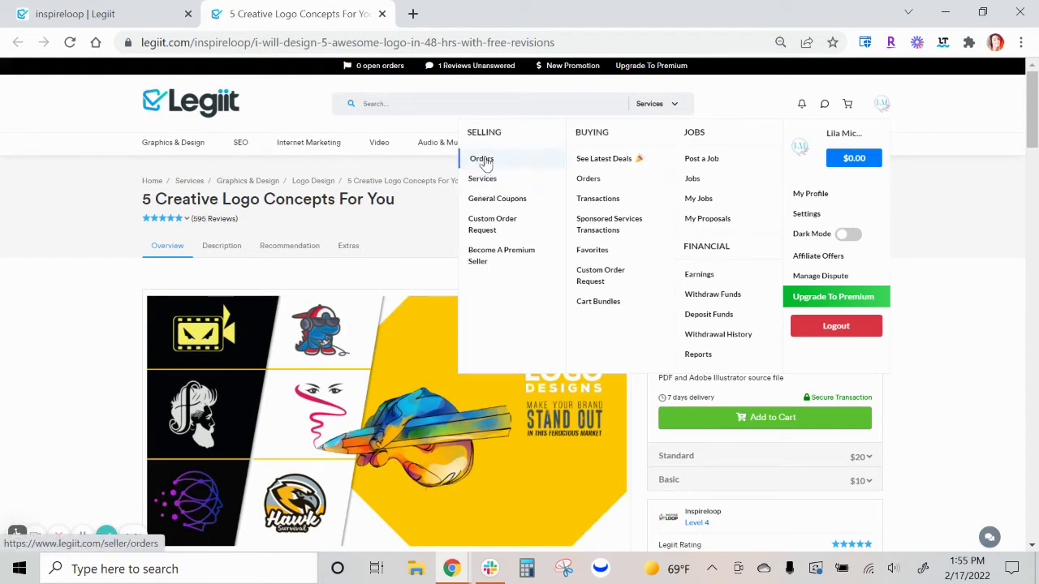
- Check buyer Orders, then seller Orders, and open the cancelled 'Short Bio or About Me' order
click(589, 179)
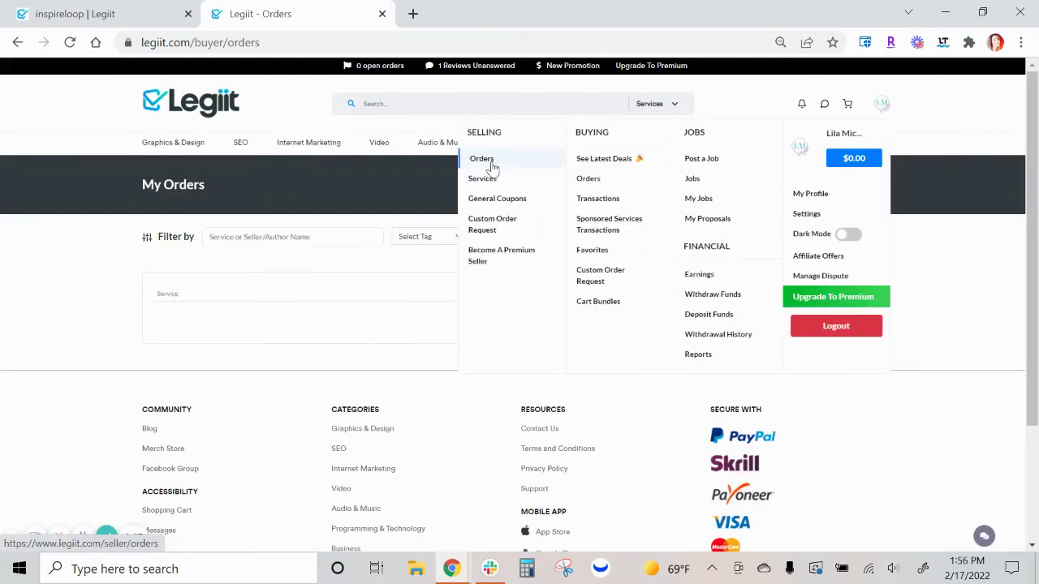
click(487, 160)
scroll(358, 352, down, 1)
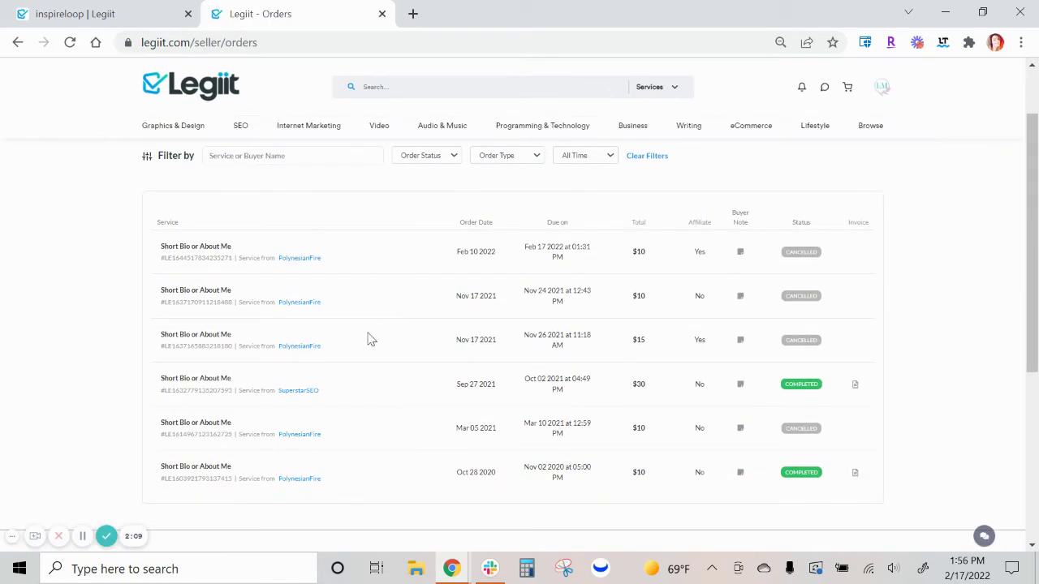
click(198, 250)
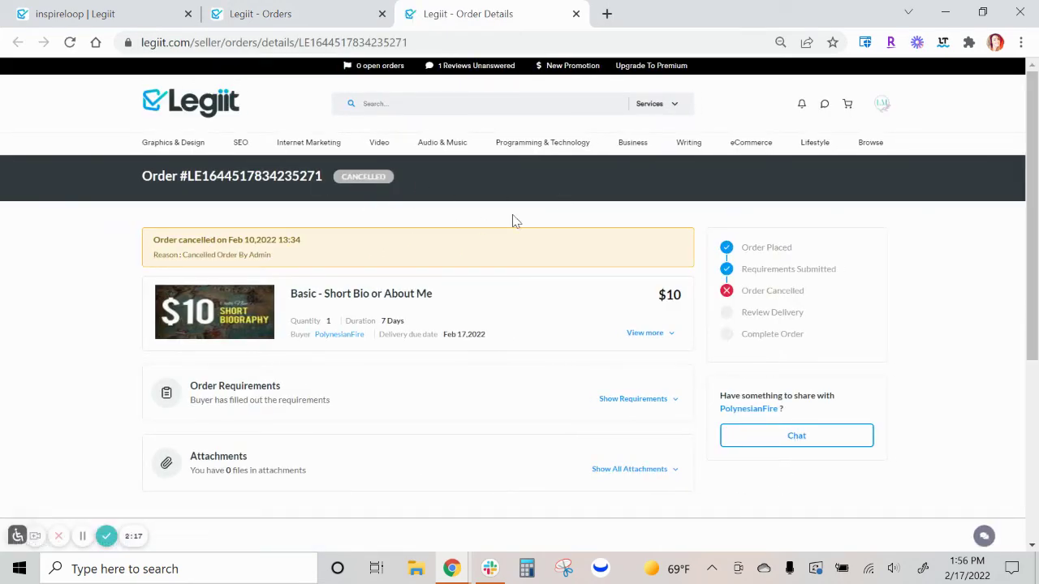
- Open, close and reopen the chat for the cancelled Short Bio order
click(805, 441)
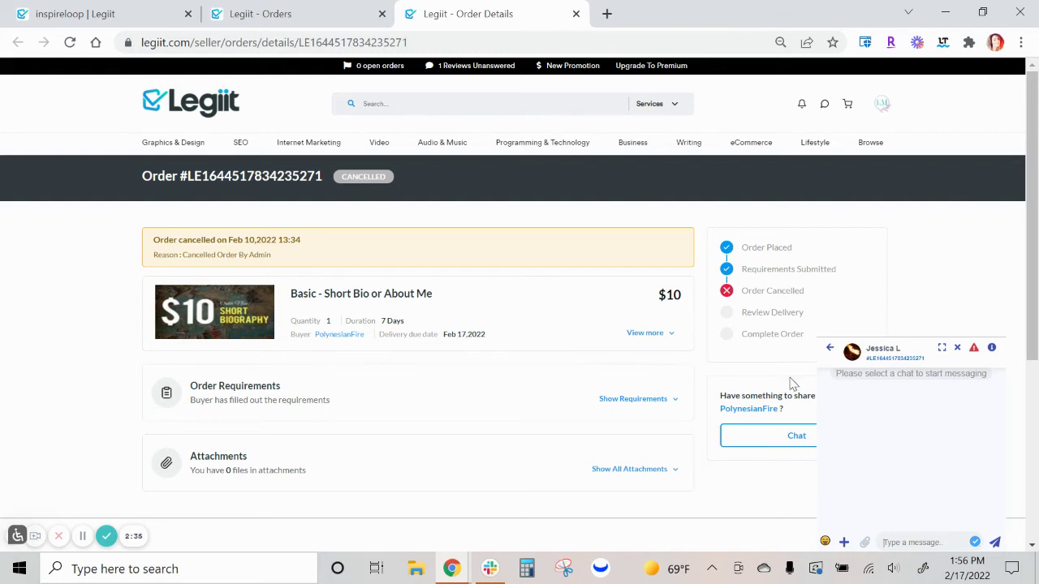
click(957, 348)
click(802, 445)
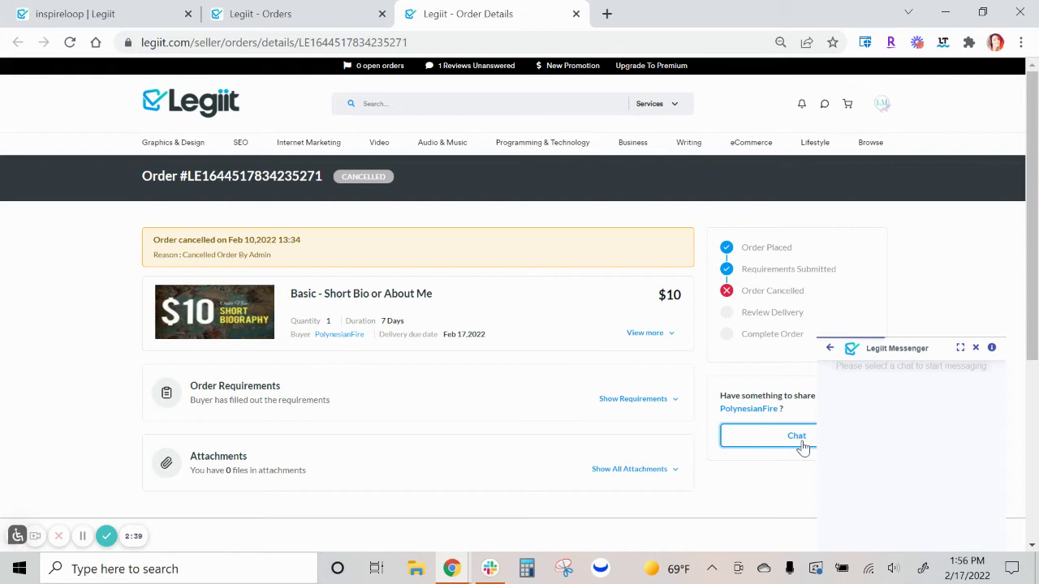
- Go back to the conversation list, close the messenger, and open the account menu
click(829, 350)
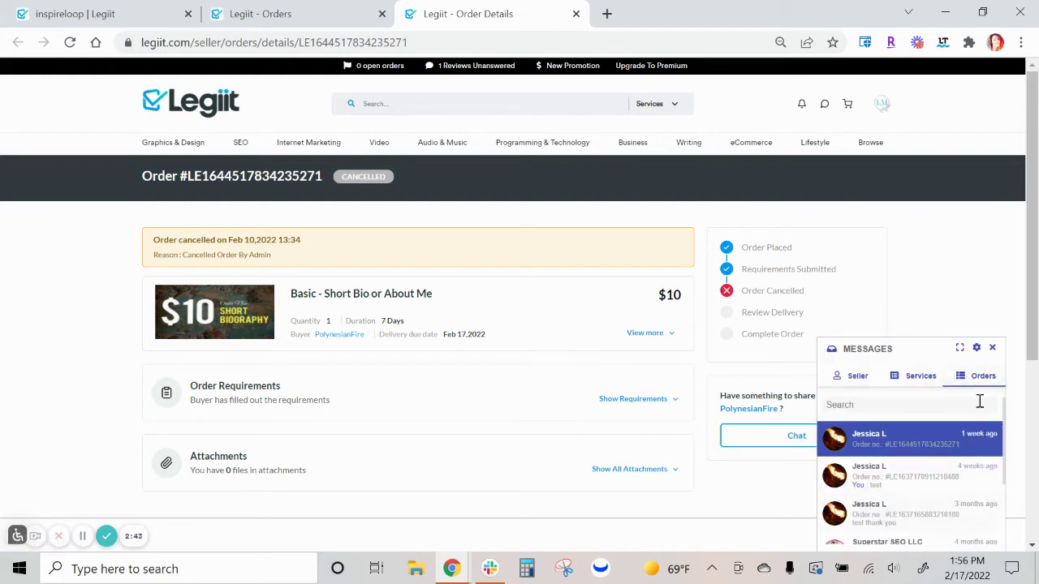
click(993, 349)
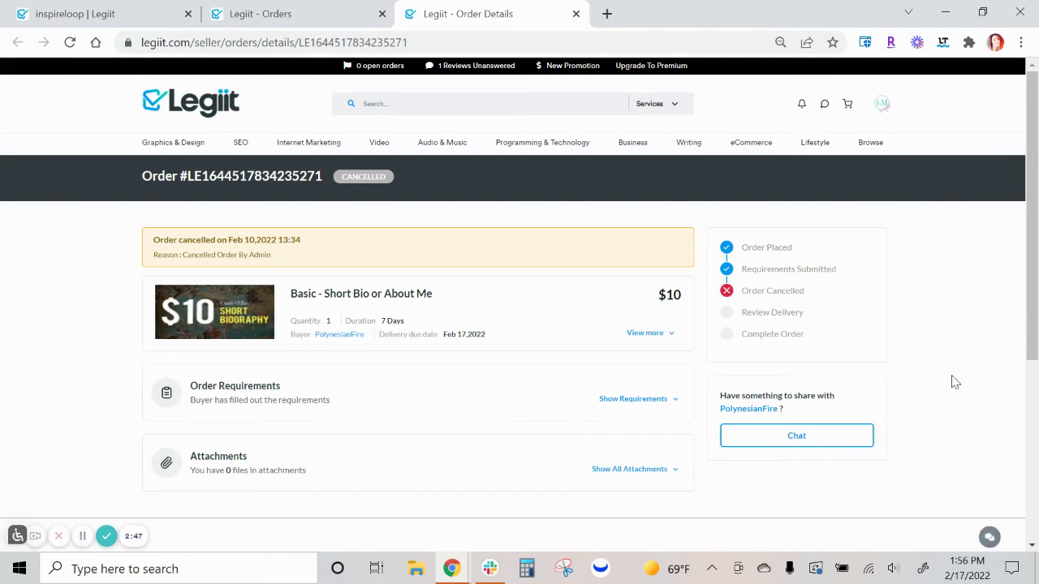
click(883, 105)
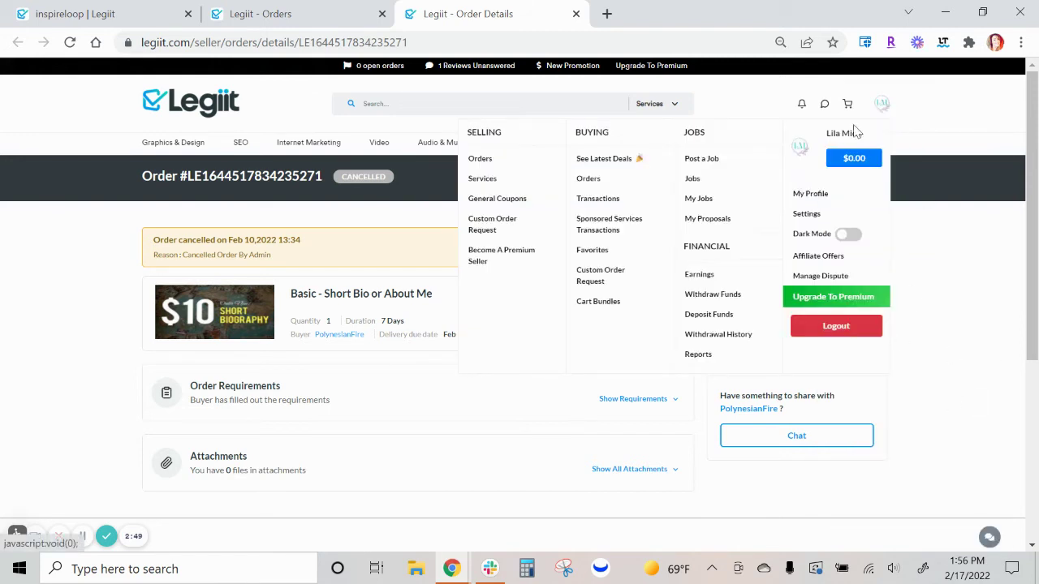
- Check the empty buyer Orders list twice, then switch to the seller's sales Orders
click(593, 179)
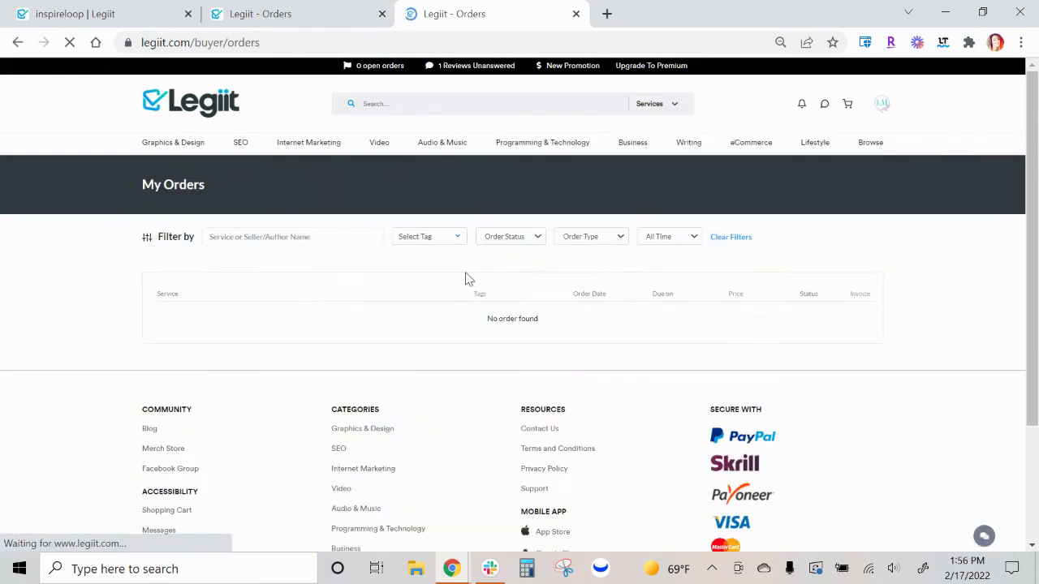
mouse_move(899, 108)
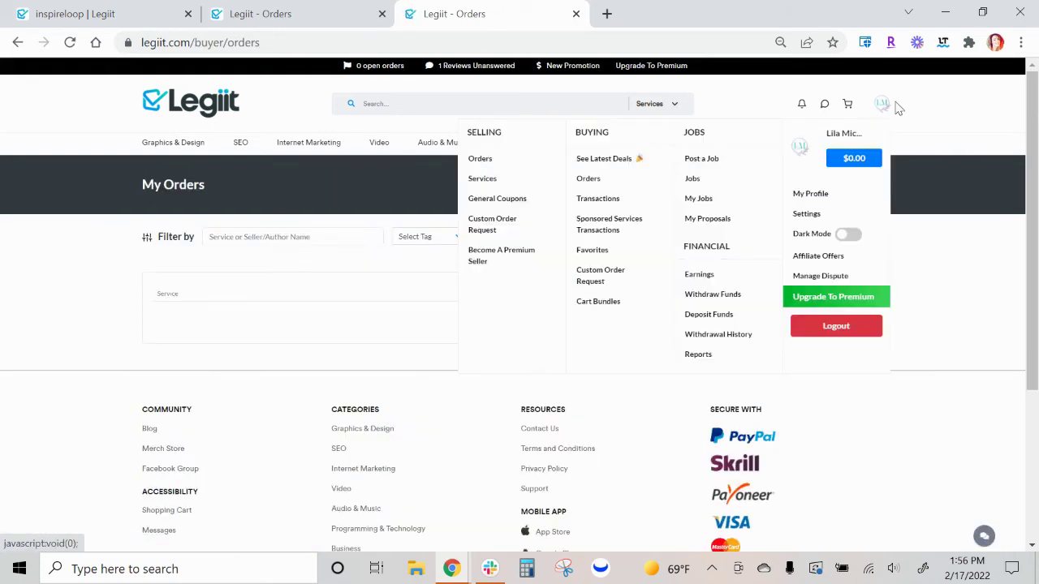
click(593, 179)
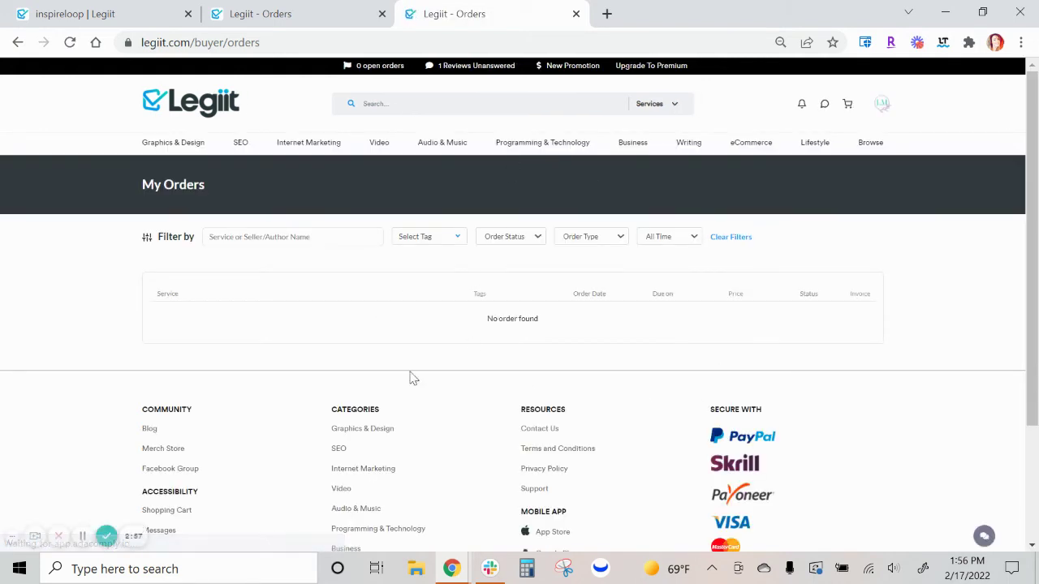
mouse_move(883, 107)
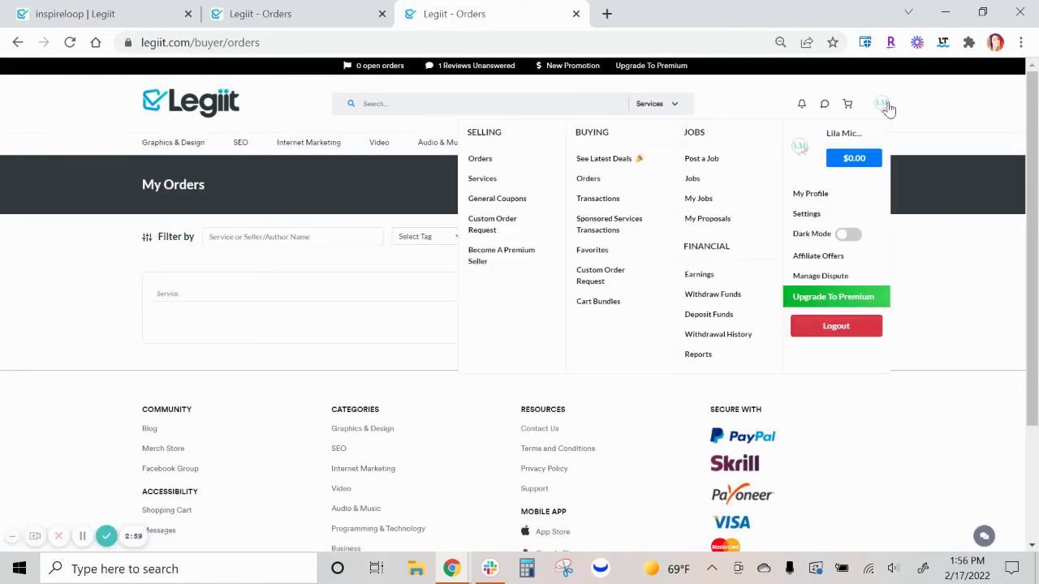
click(498, 160)
- Open the first sale's order details, start a chat with its buyer, then close it
mouse_move(885, 108)
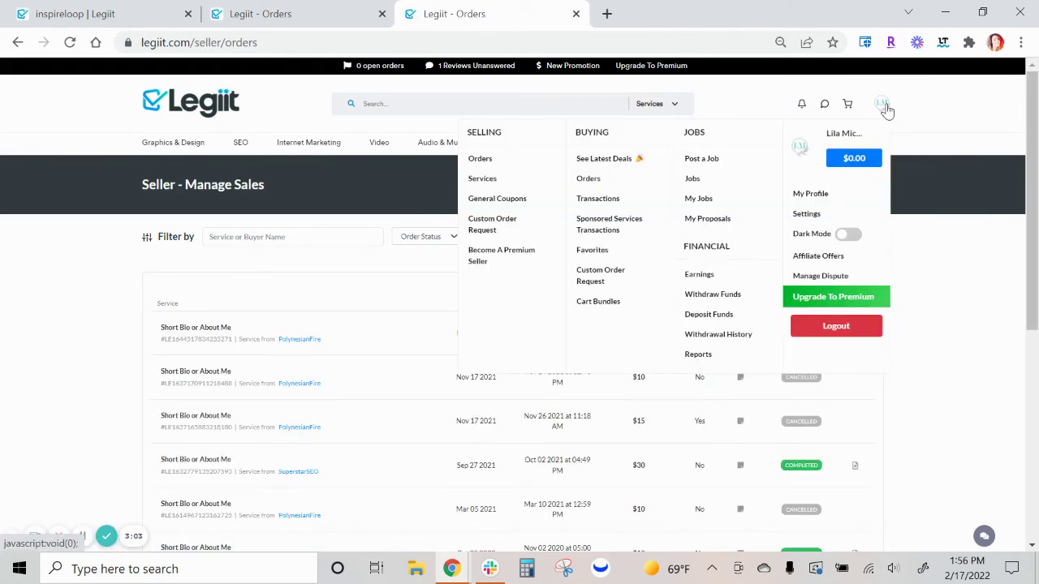
click(201, 331)
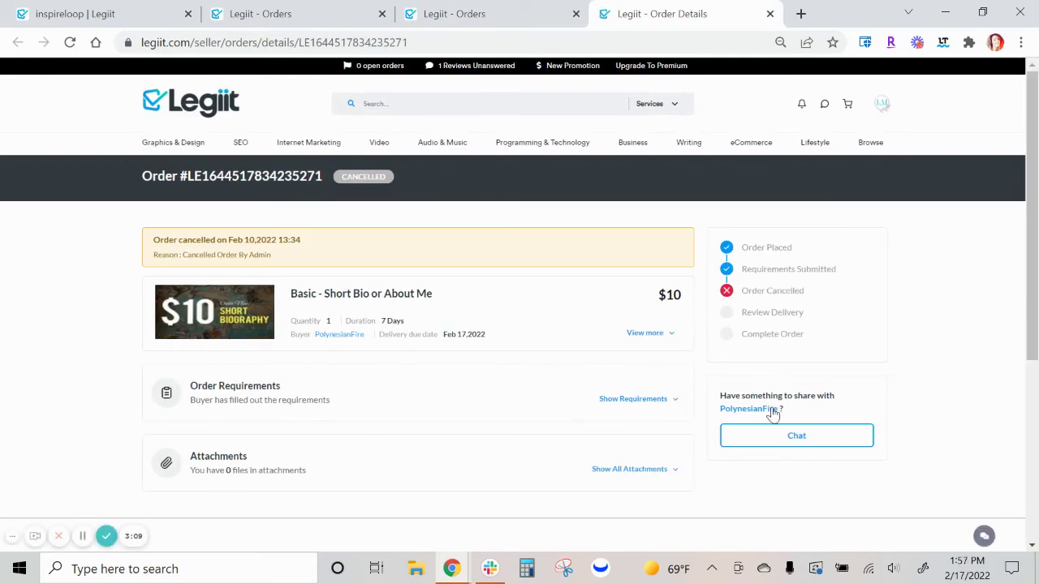
drag(714, 232, 876, 332)
click(878, 336)
click(796, 437)
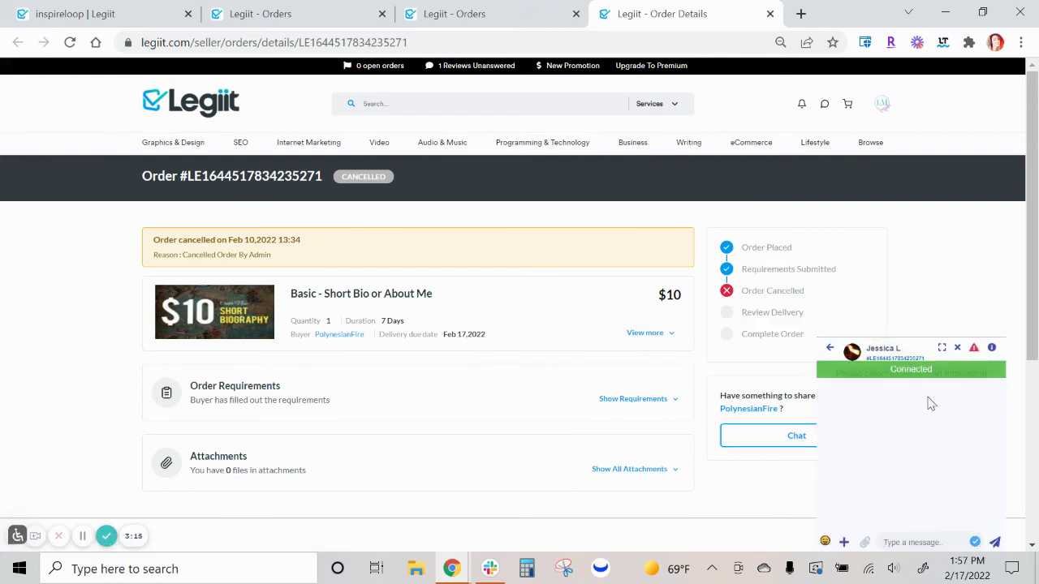
click(957, 347)
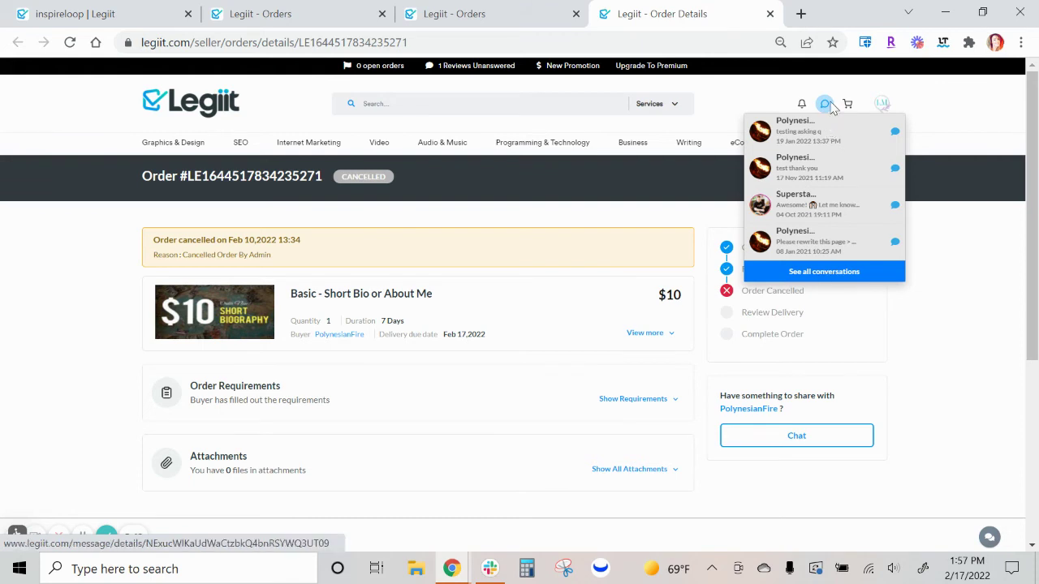
- Open the full Messages page and switch the messenger to Dark Mode
mouse_move(824, 106)
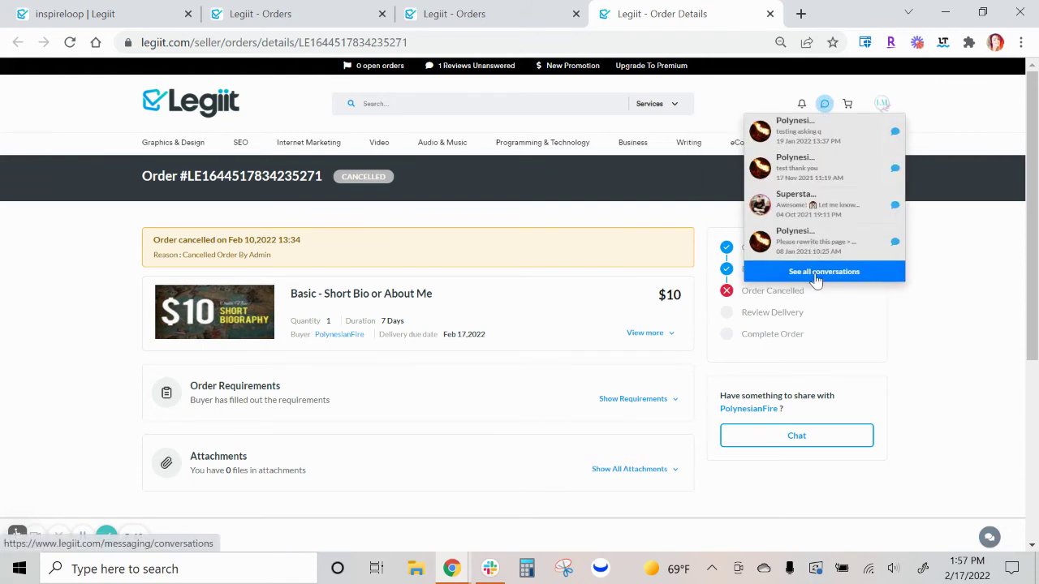
click(818, 273)
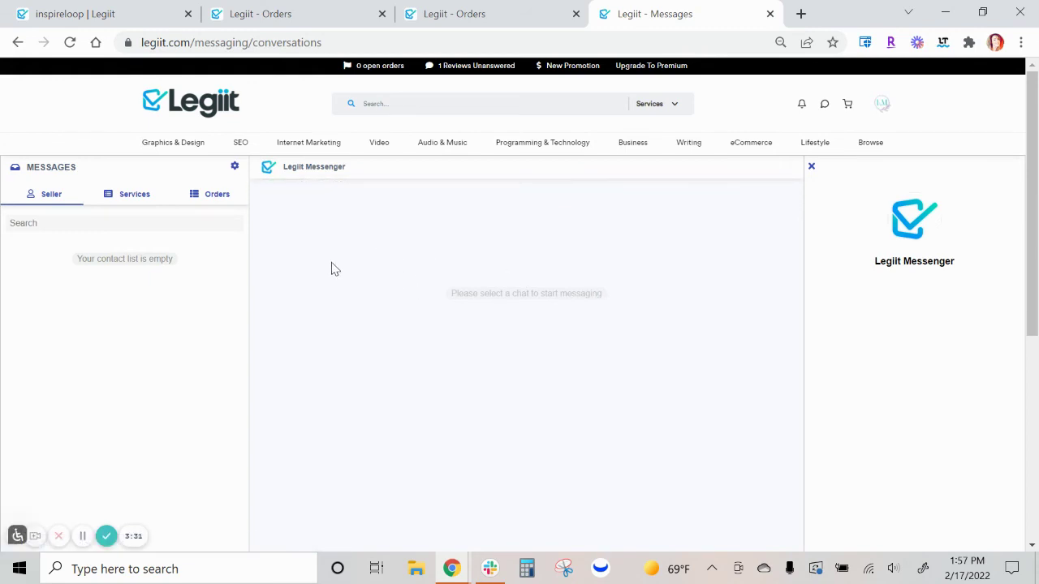
click(235, 168)
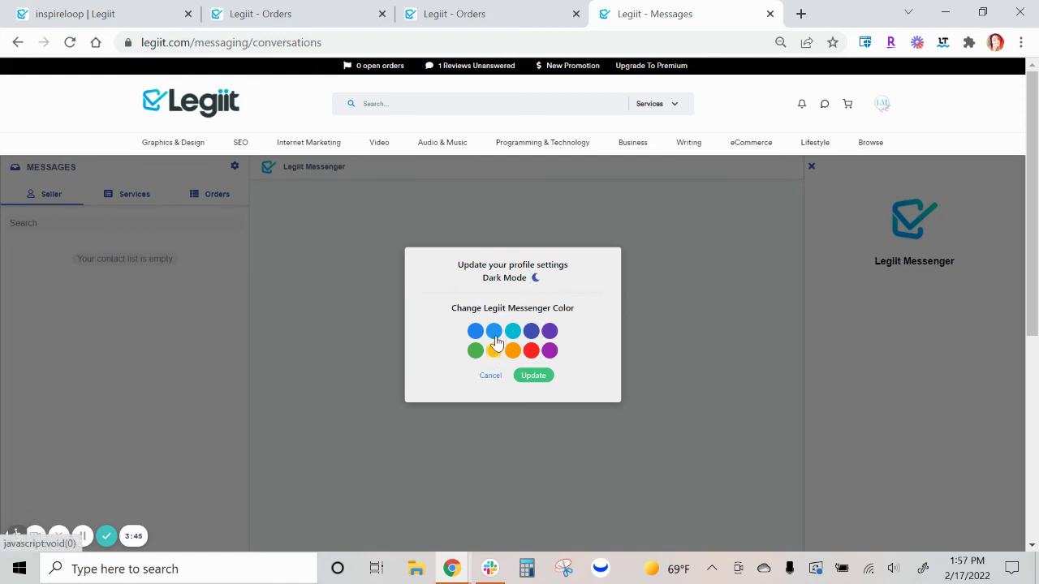
click(533, 377)
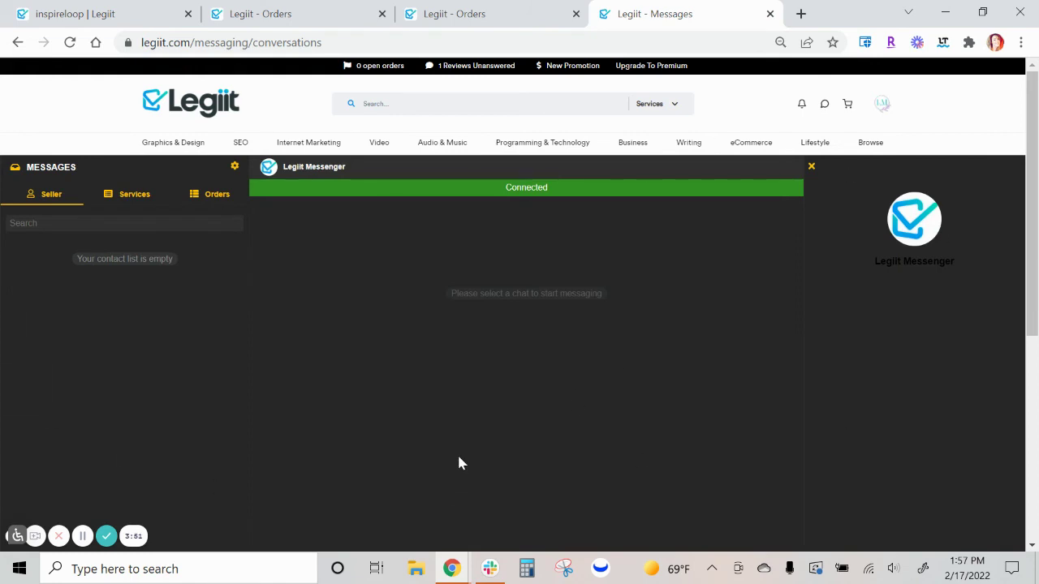
- View Services conversations, then restore light mode with the fourth blue messenger colour
click(132, 197)
click(235, 167)
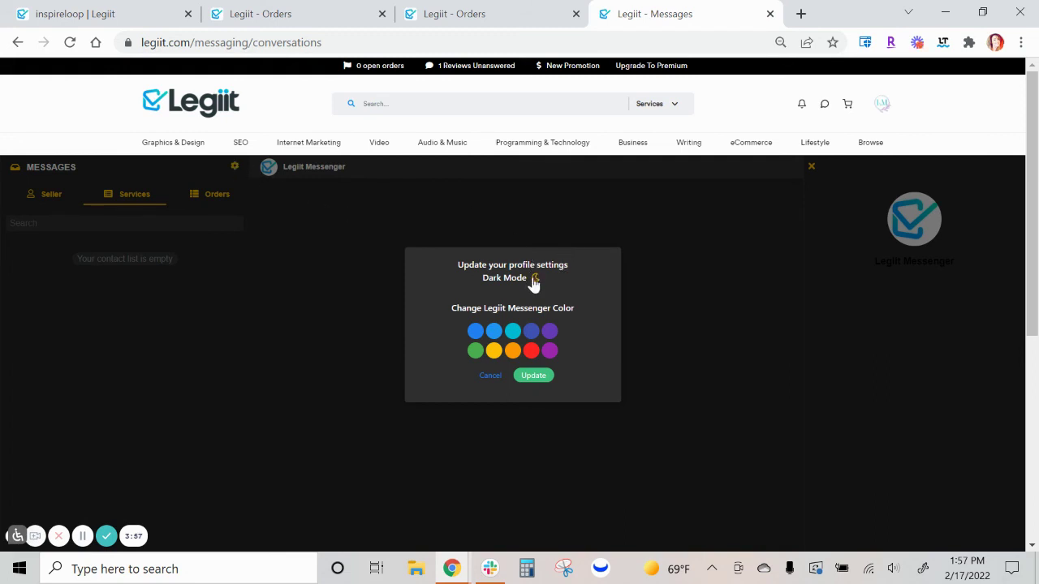
click(530, 331)
click(537, 378)
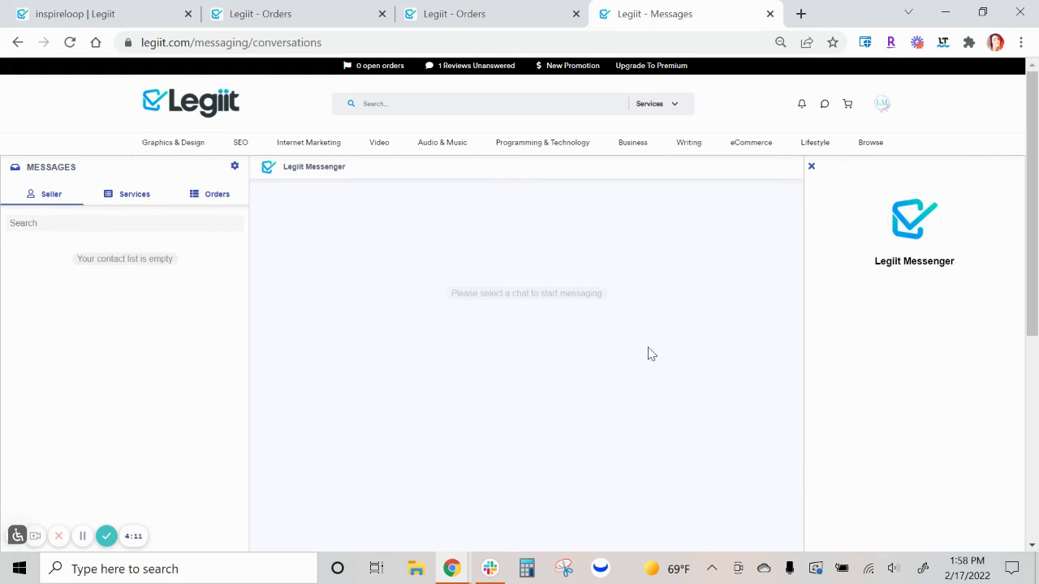
- Scroll to the Messages page footer and open Support under Resources
scroll(645, 341, down, 5)
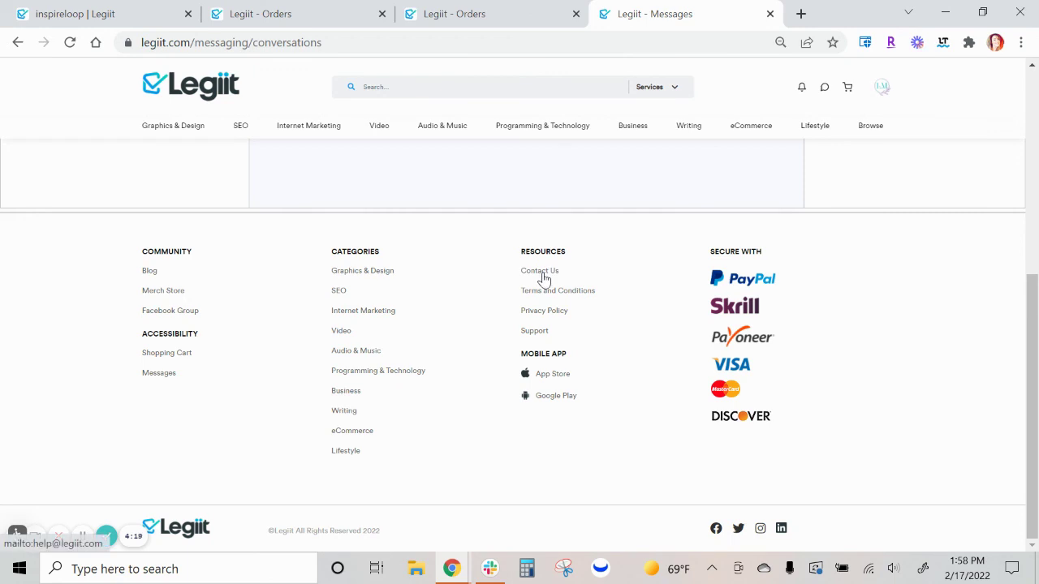
click(535, 331)
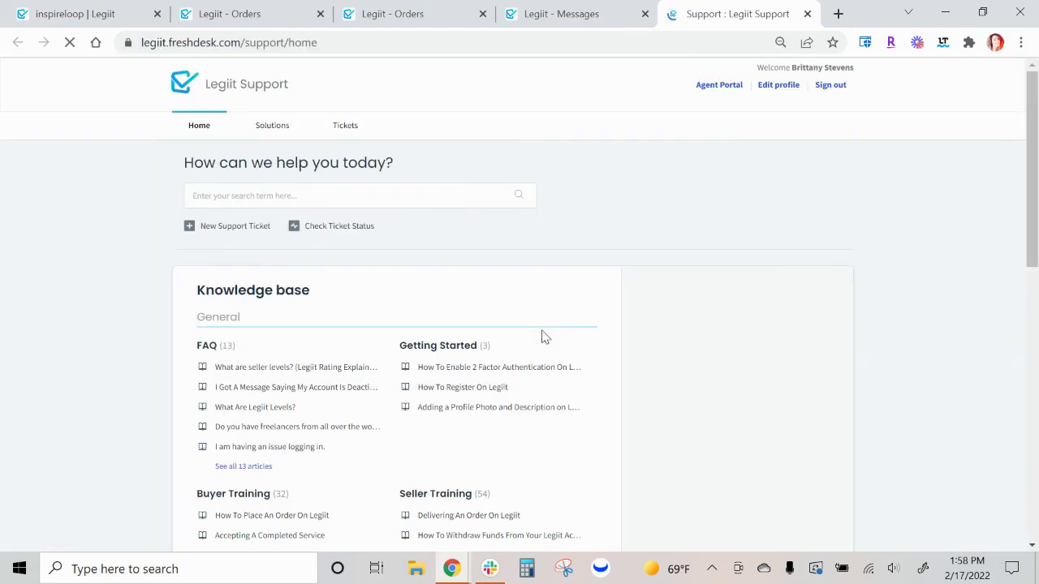